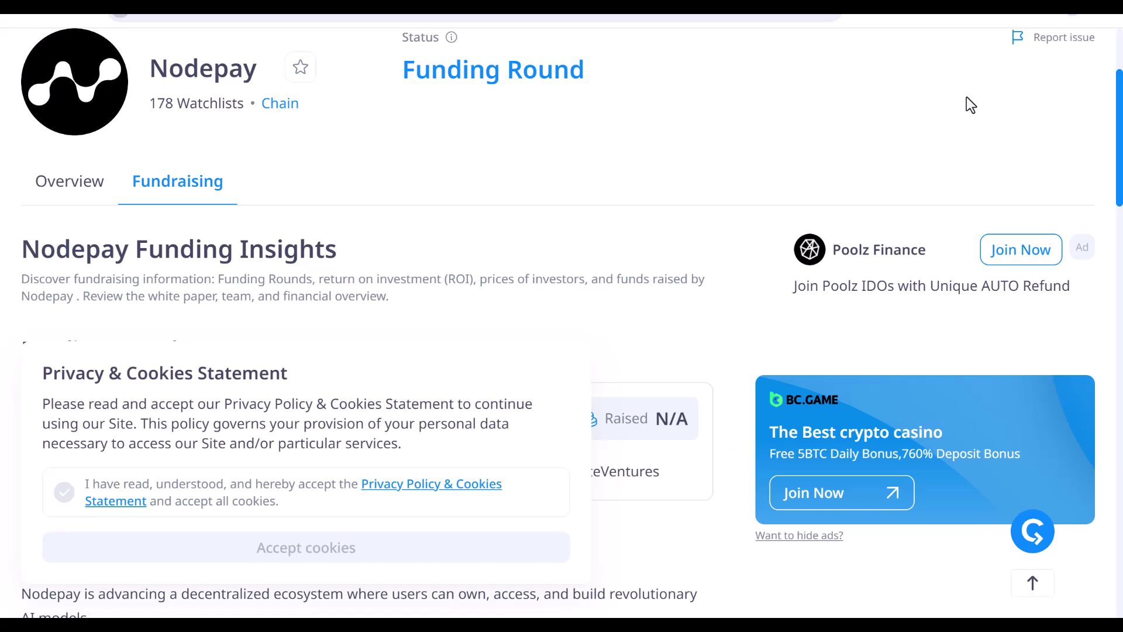
# - Scroll CryptoRank's Nodepay Fundraising tab down to the investors and backers table
pyautogui.scroll(-7, 439, 354)
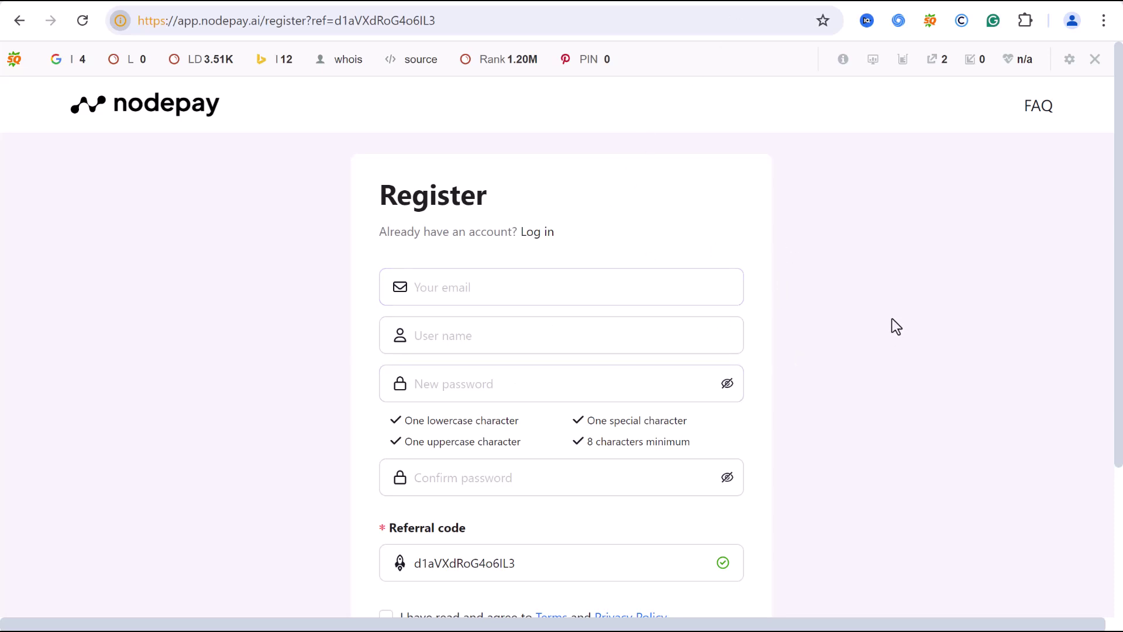
# - Enter the account e-mail address and a user name in the Nodepay registration form
pyautogui.scroll(-1, 887, 324)
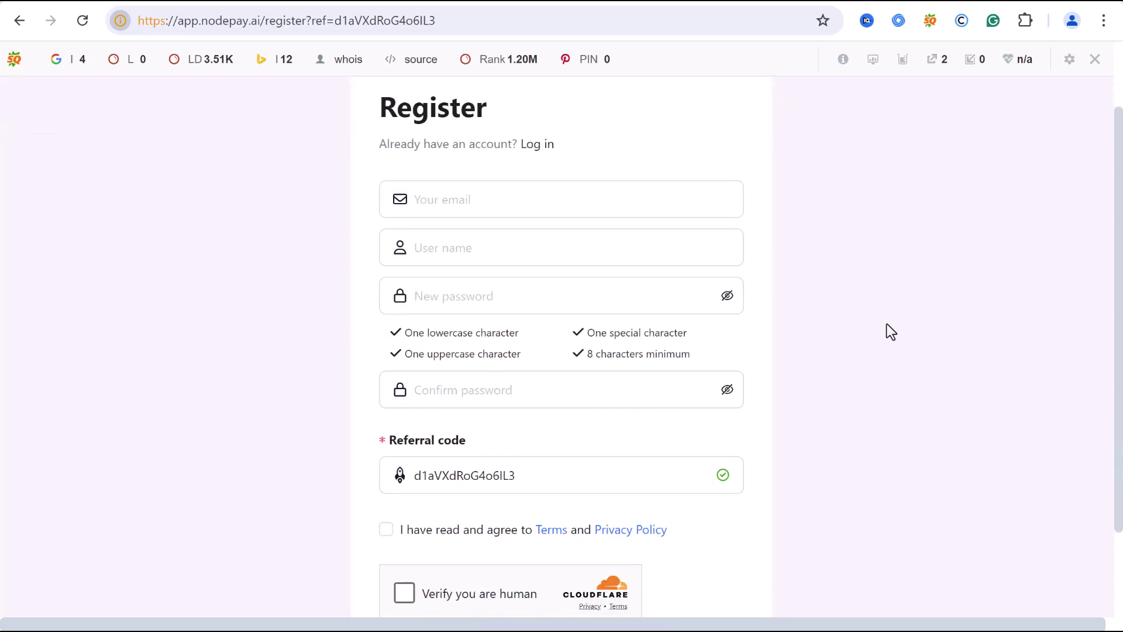
pyautogui.click(614, 197)
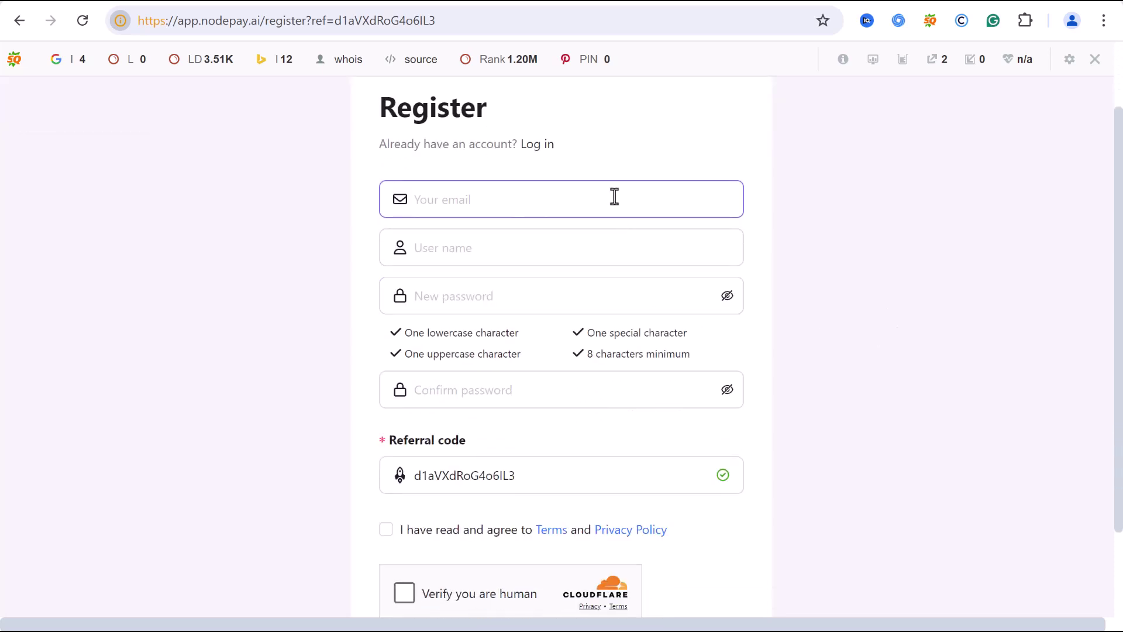
pyautogui.click(608, 241)
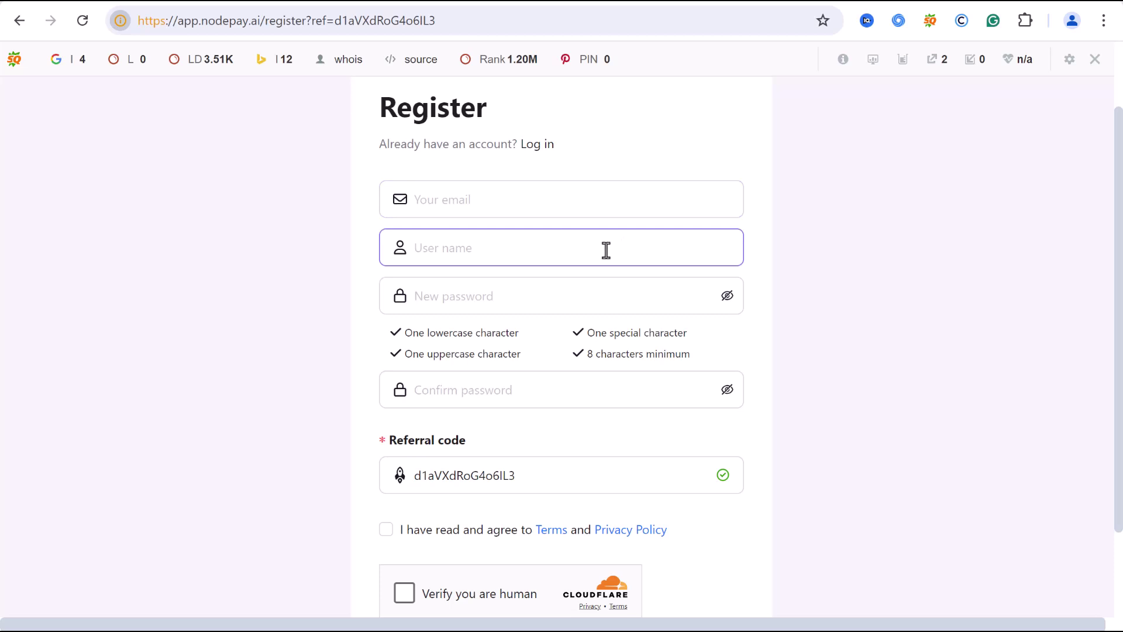
pyautogui.click(617, 199)
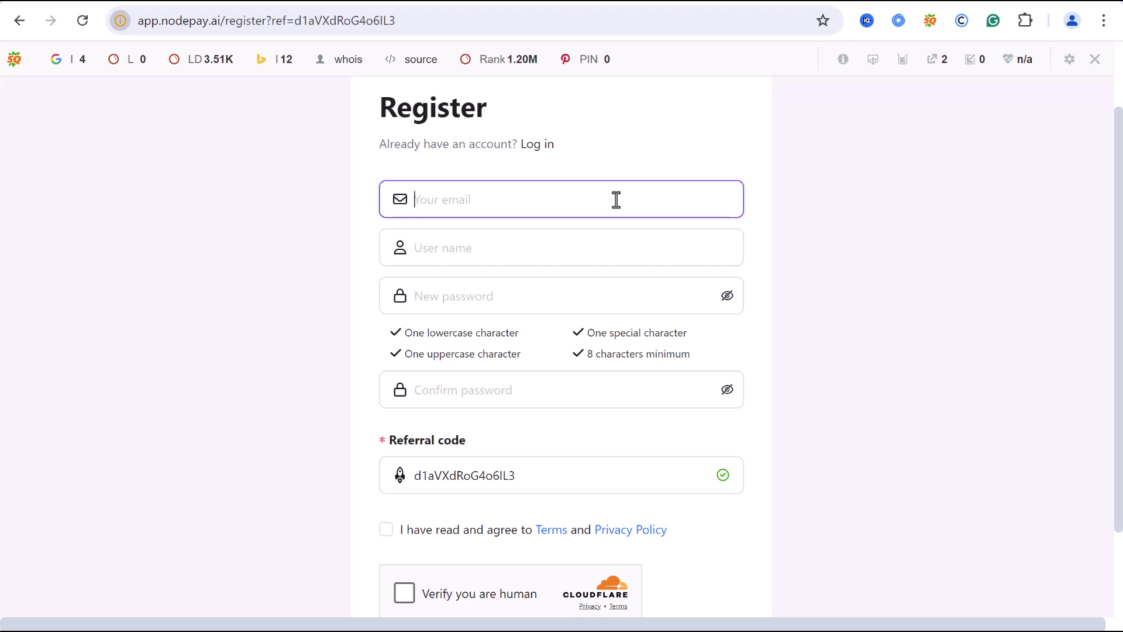
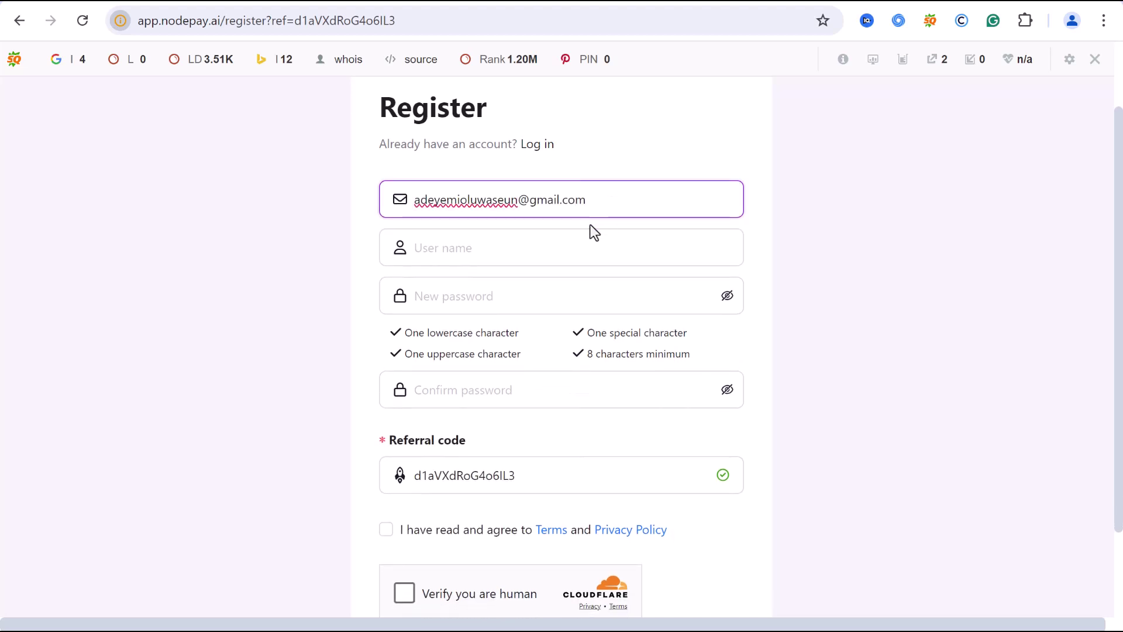
pyautogui.click(539, 246)
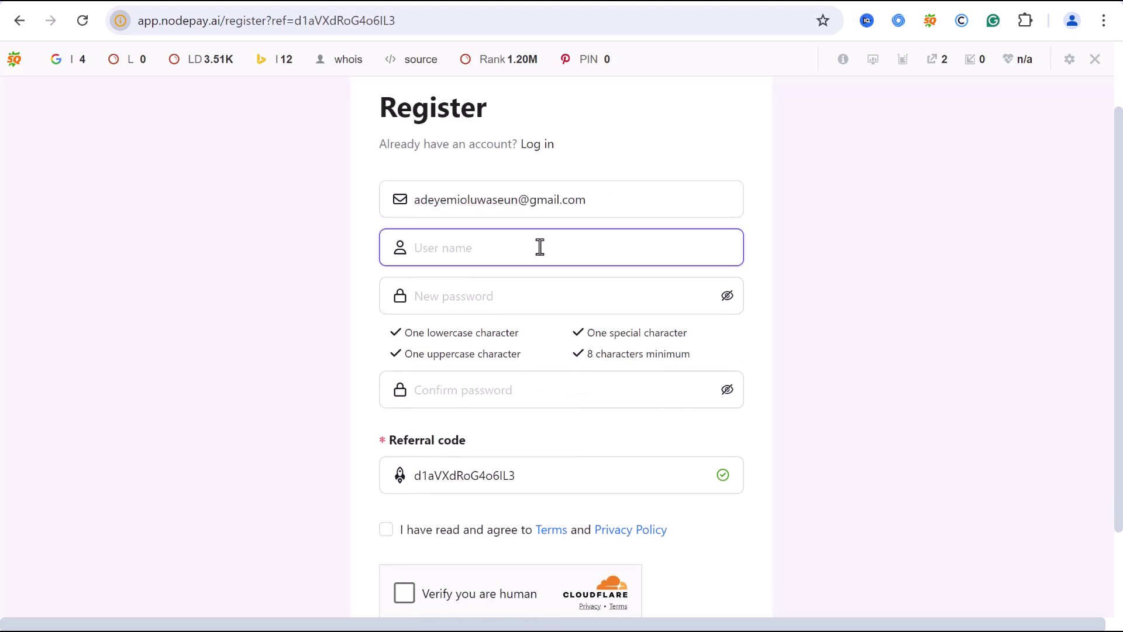
# - Fill in the new password and its confirmation
pyautogui.click(541, 295)
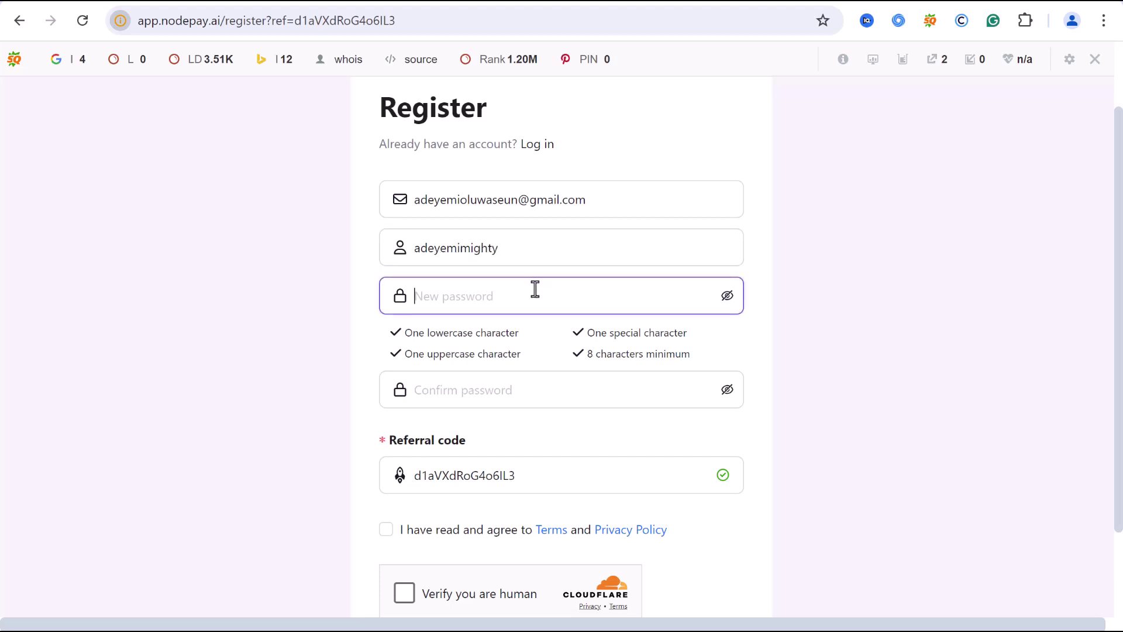
pyautogui.write('********')
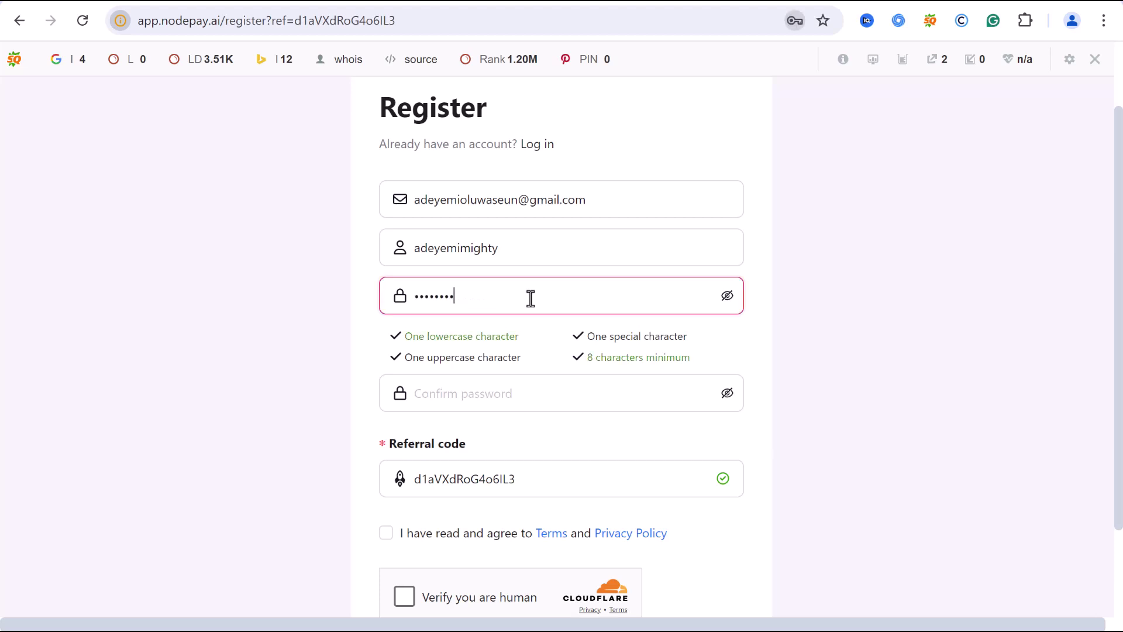
pyautogui.write('*********')
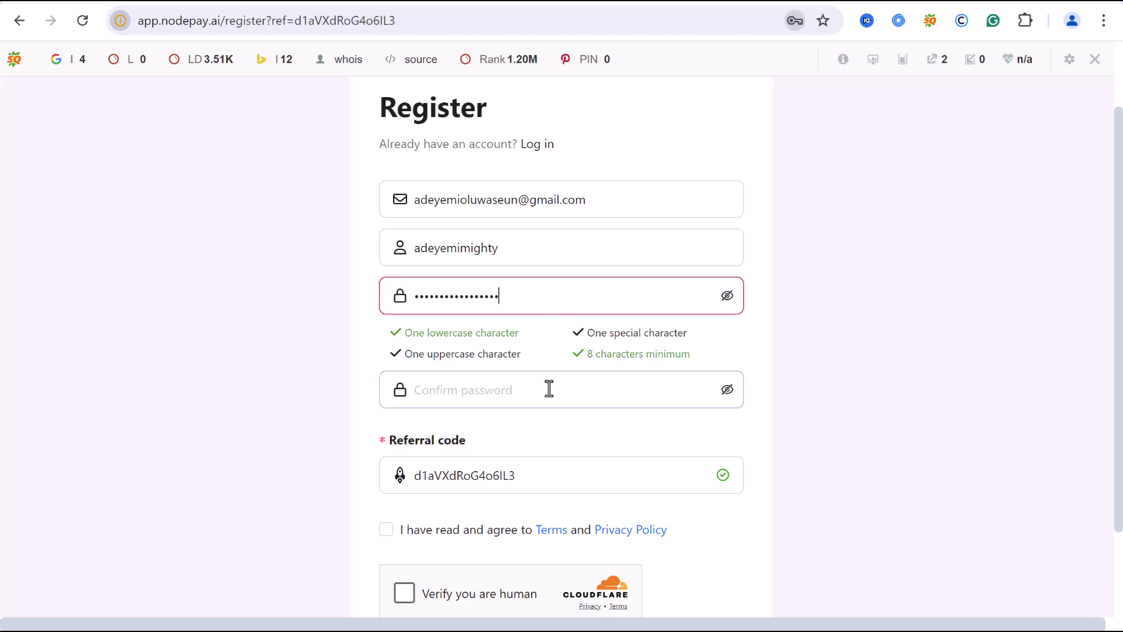
pyautogui.click(540, 395)
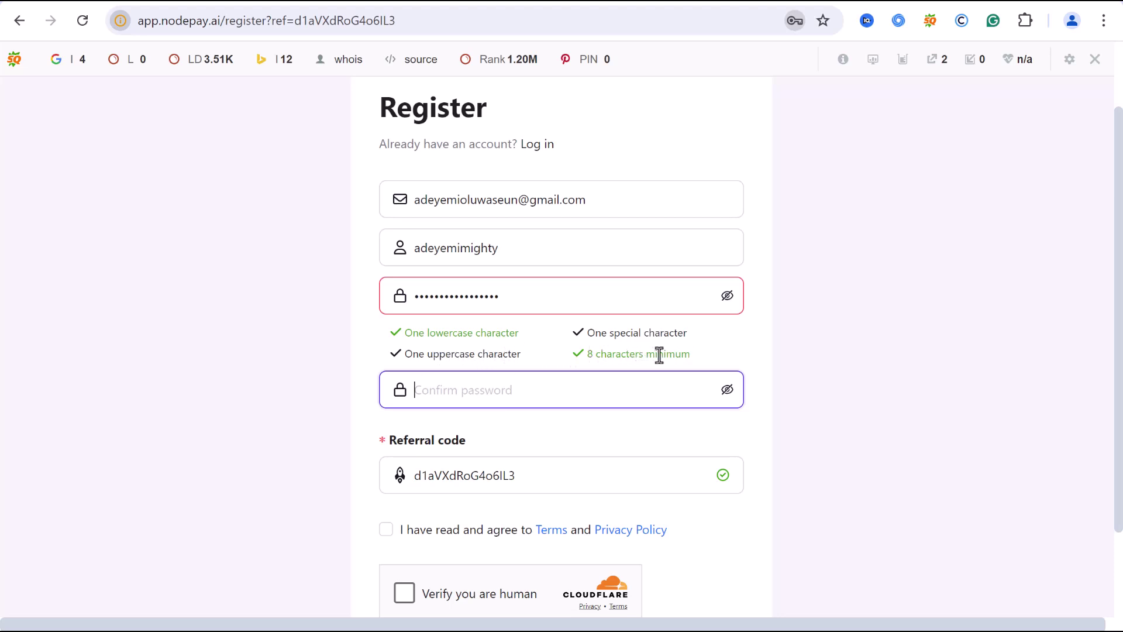
pyautogui.write('•••••••••')
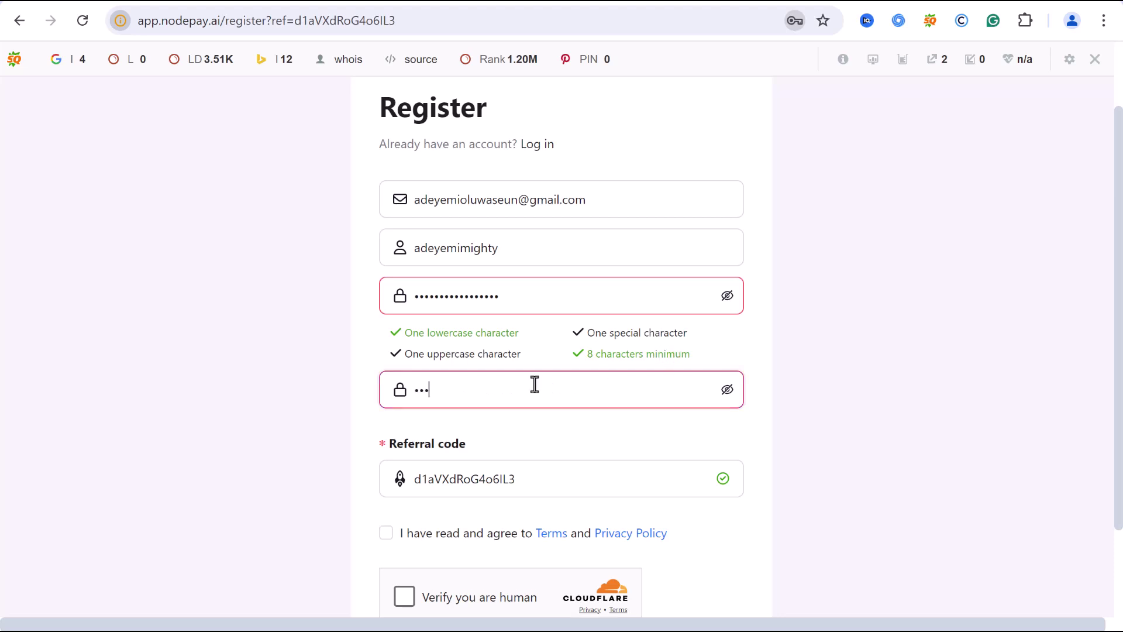
pyautogui.write('••')
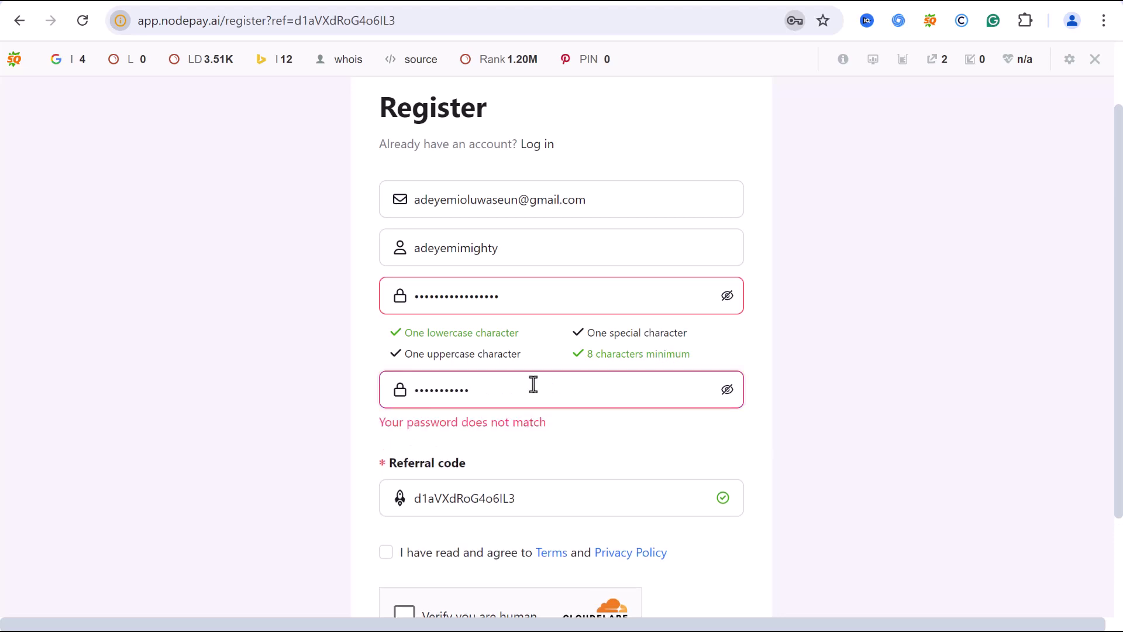
pyautogui.scroll(-1, 684, 397)
pyautogui.scroll(-1, 683, 396)
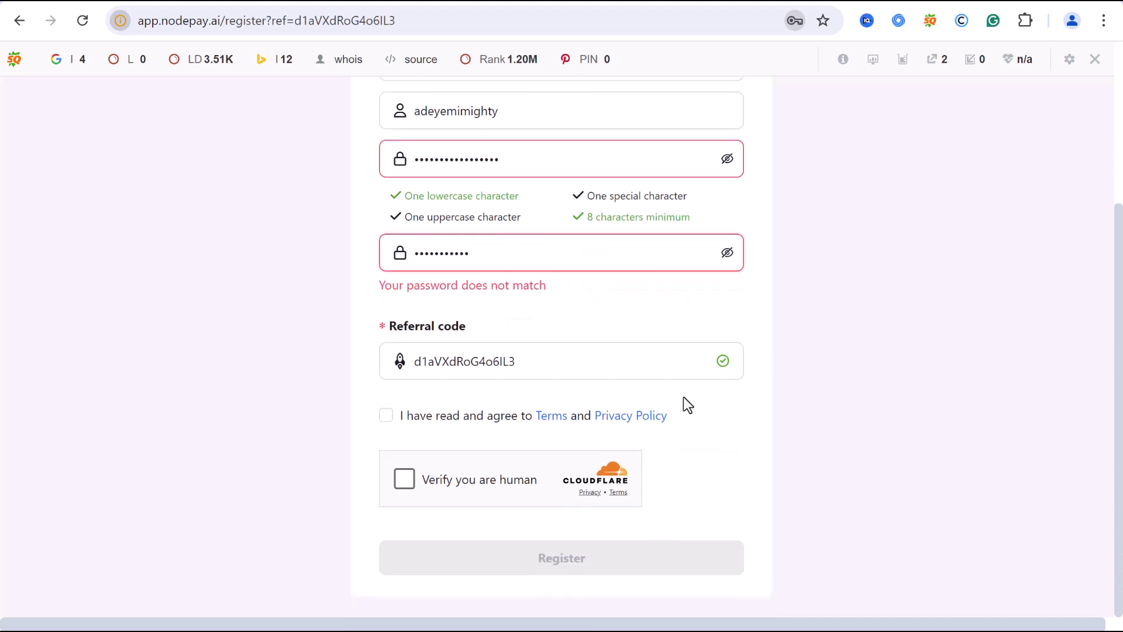
# - Tick the 'I have read and agree to Terms and Privacy Policy' checkbox
pyautogui.click(387, 417)
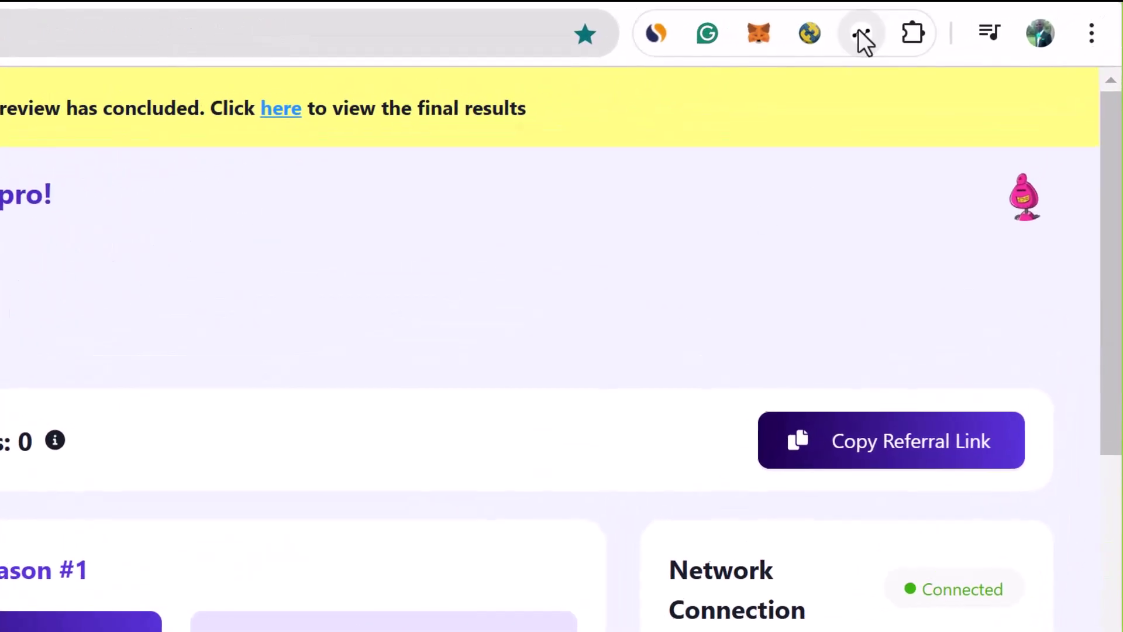
pyautogui.click(961, 20)
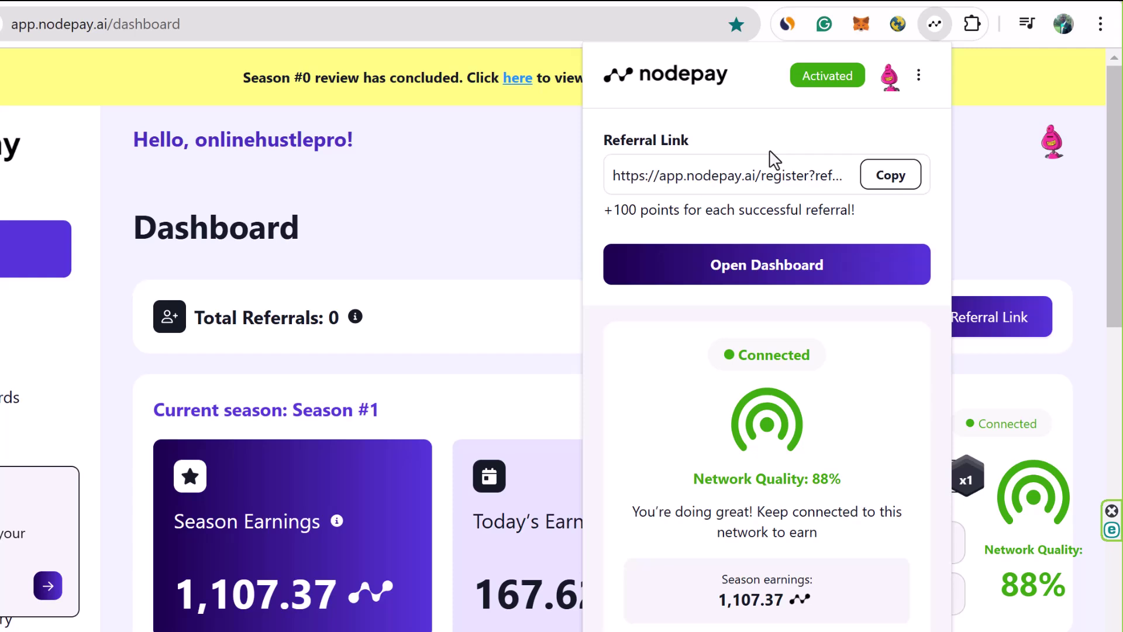
pyautogui.click(143, 307)
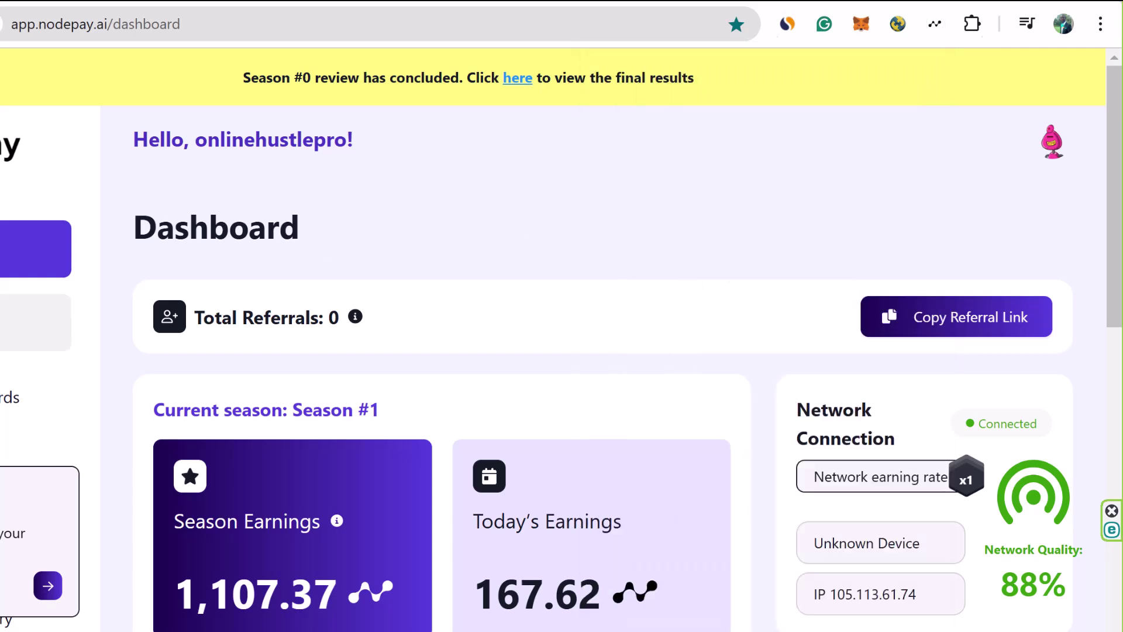
# - On Missions & Rewards, highlight the 7-day check-in bonus and the 7/15 missions-completed count
pyautogui.scroll(-2, 561, 342)
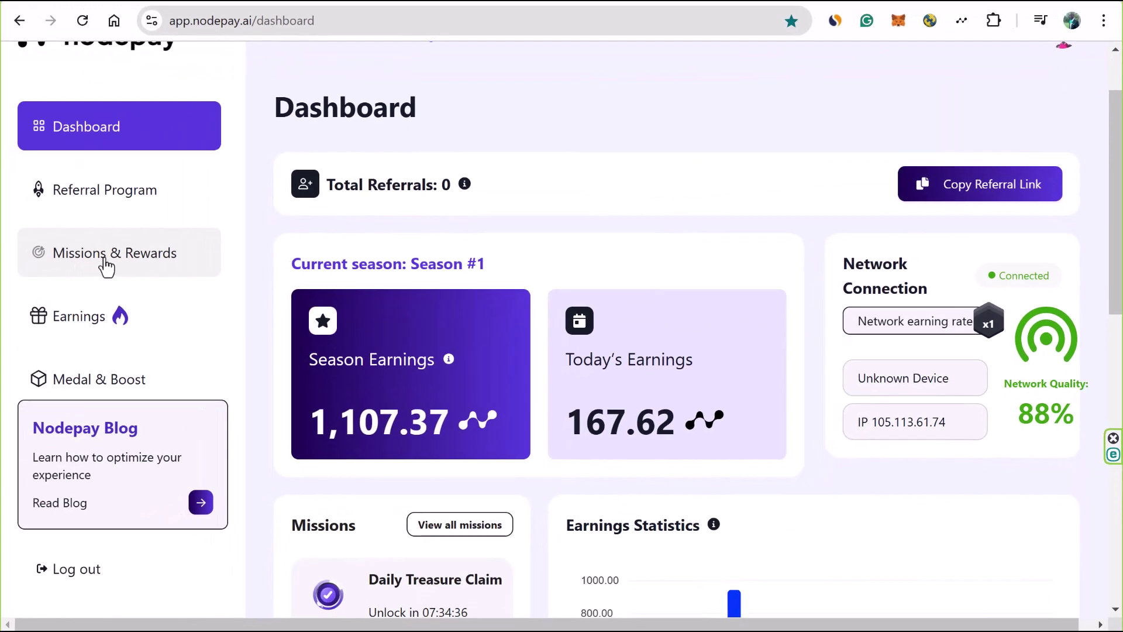
pyautogui.click(111, 257)
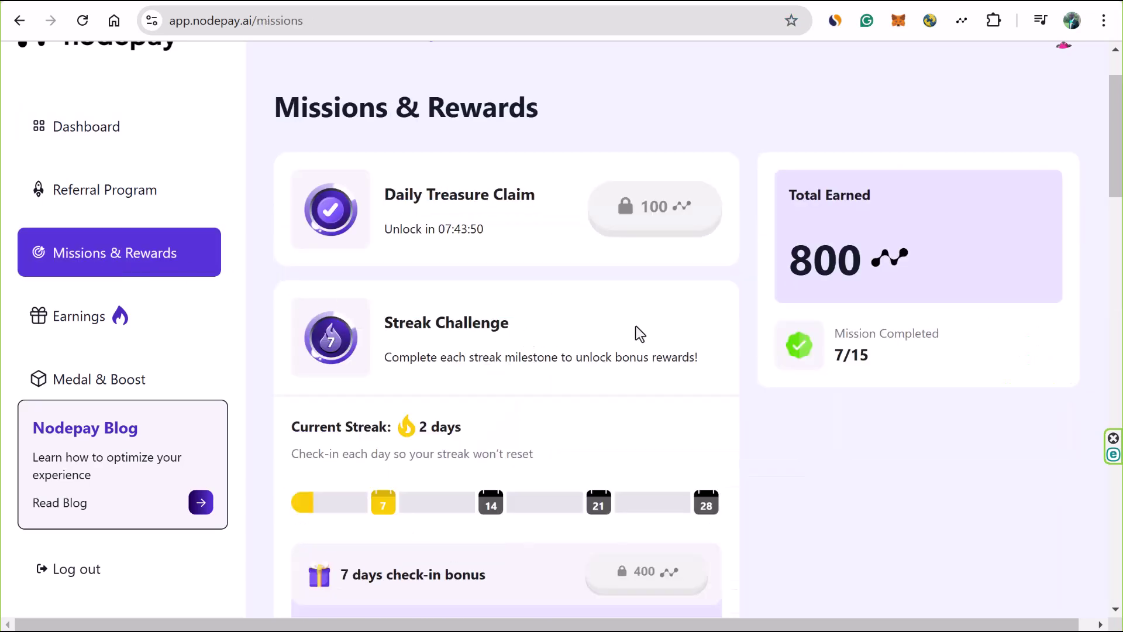
pyautogui.scroll(-1, 644, 327)
pyautogui.scroll(-2, 643, 334)
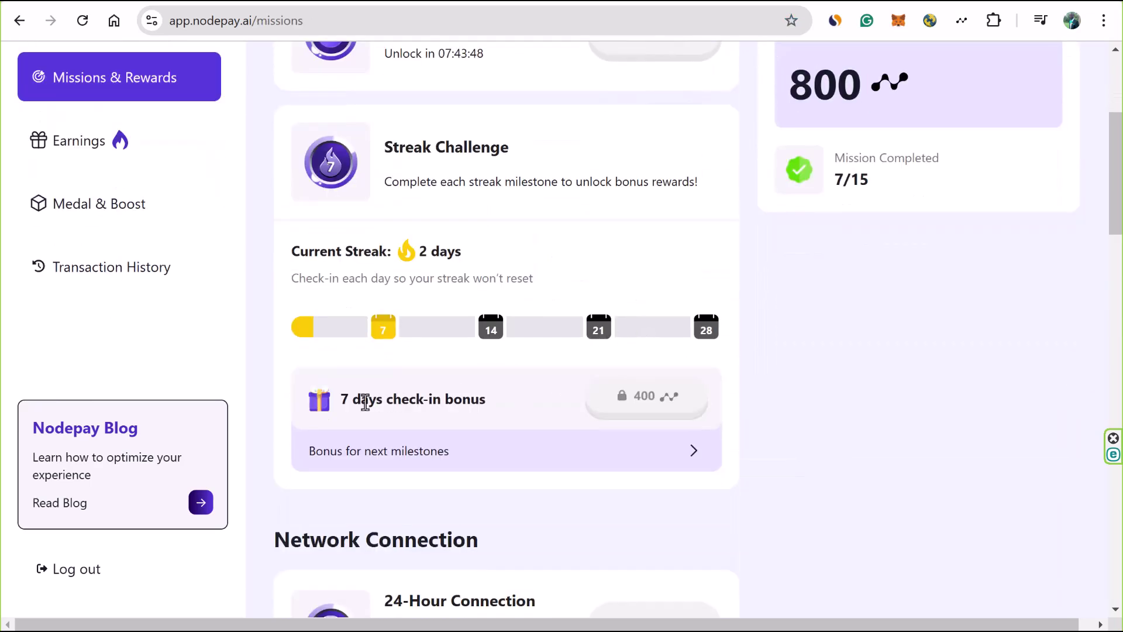
pyautogui.moveTo(364, 403); pyautogui.dragTo(464, 403)
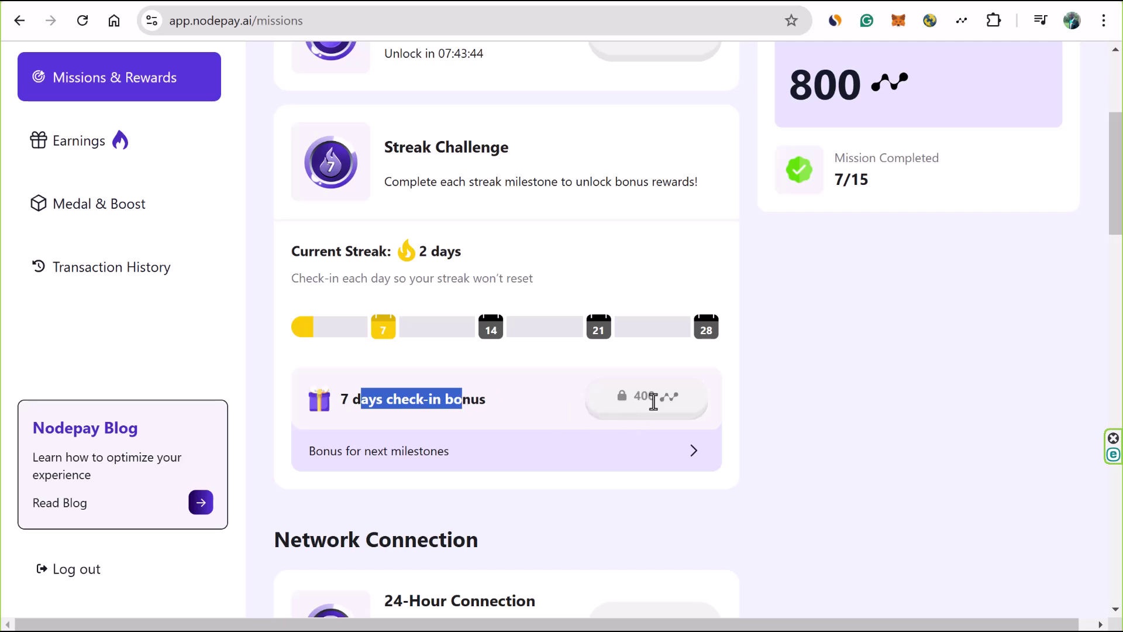
pyautogui.moveTo(834, 155); pyautogui.dragTo(977, 179)
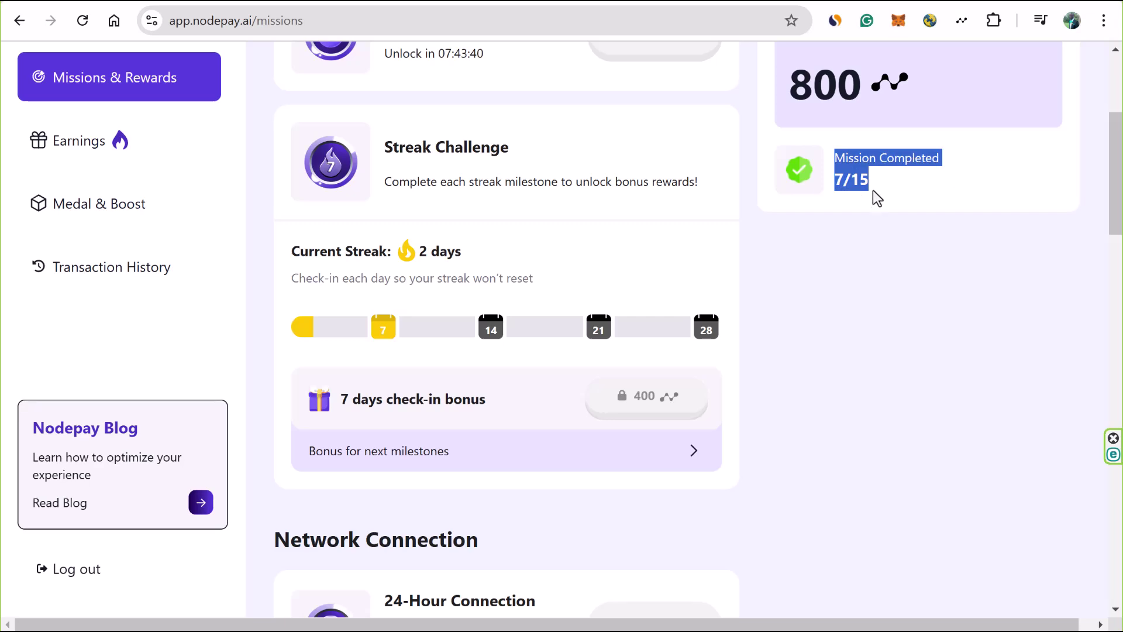
pyautogui.click(833, 411)
# - Scroll past Network Connection and Referral Quest down to Social Engagement Missions
pyautogui.scroll(-7, 829, 403)
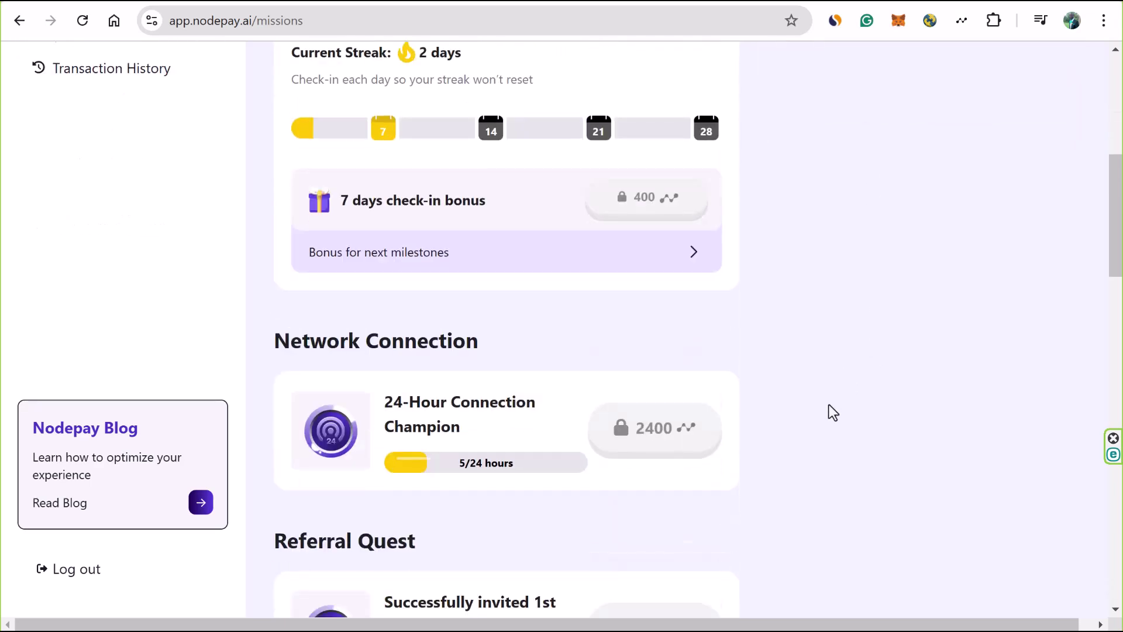
pyautogui.scroll(-1, 833, 411)
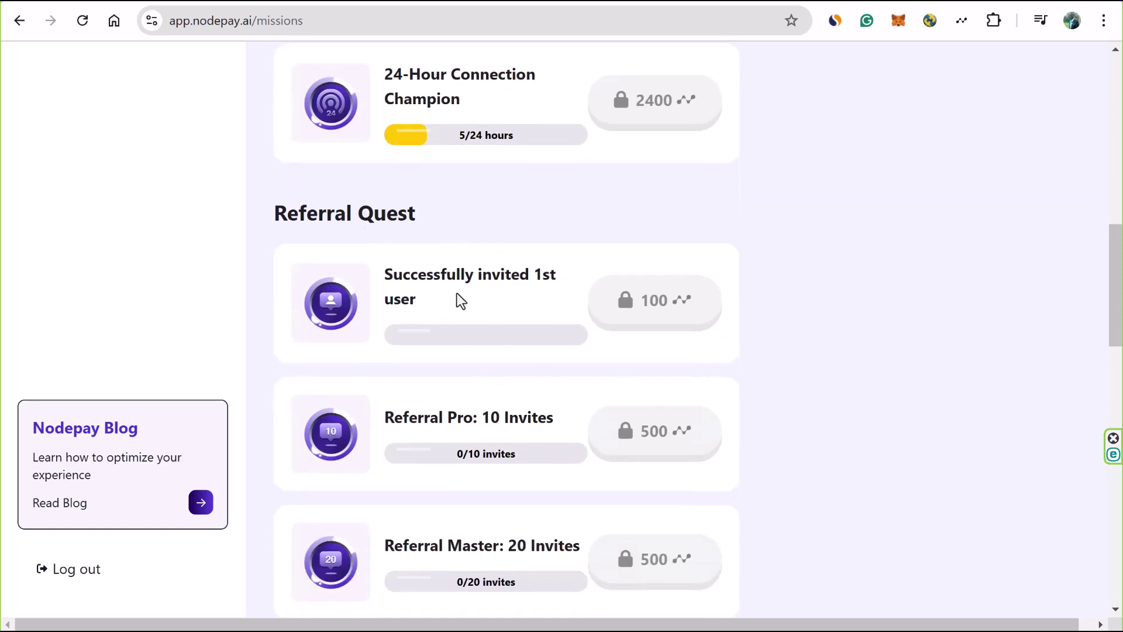
pyautogui.scroll(-1, 461, 296)
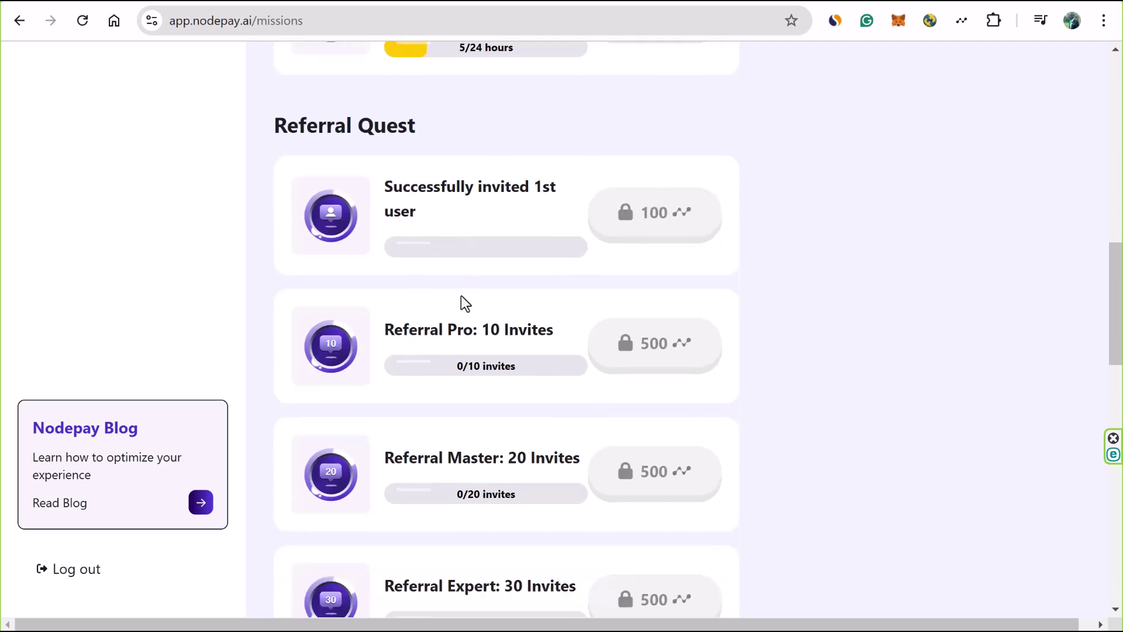
pyautogui.scroll(-2, 461, 296)
pyautogui.scroll(-3, 459, 296)
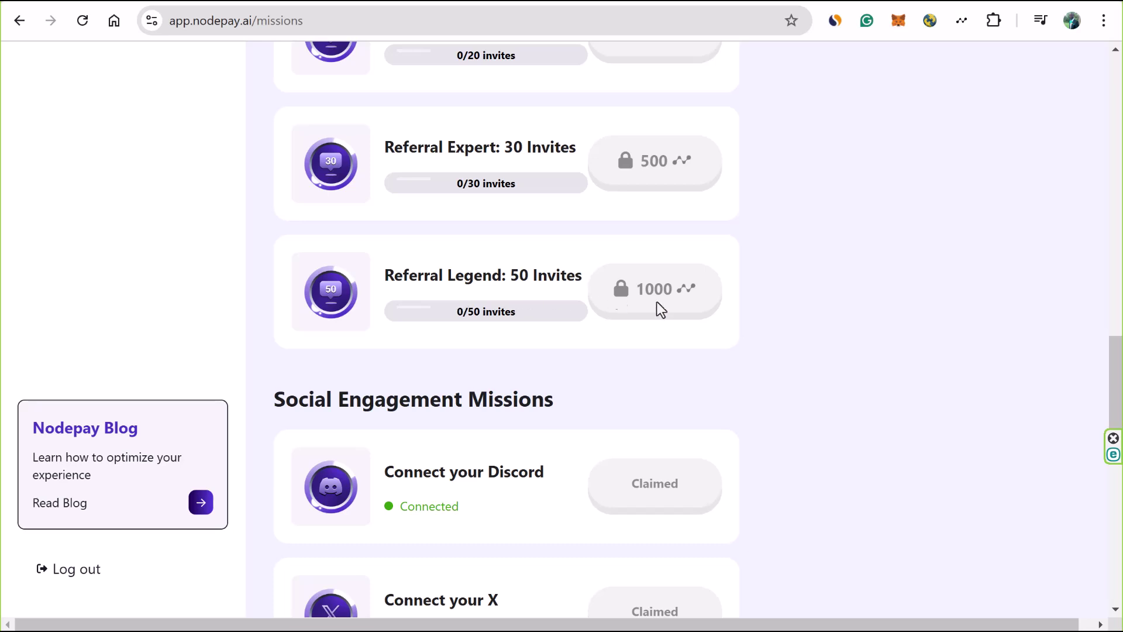
pyautogui.scroll(-2, 761, 310)
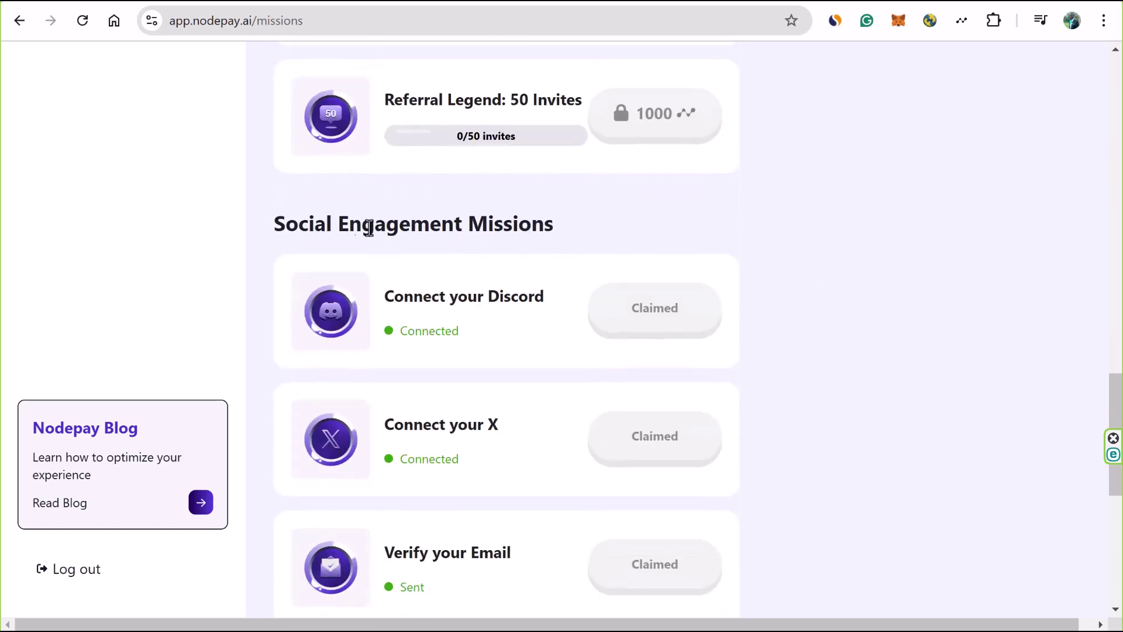
pyautogui.moveTo(298, 223); pyautogui.dragTo(581, 221)
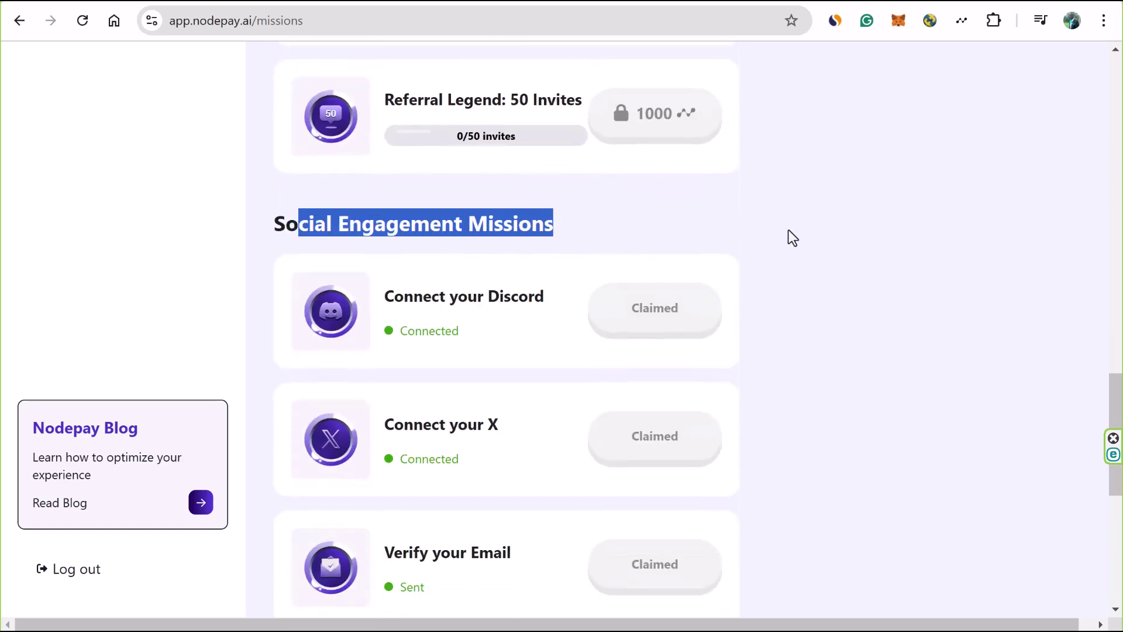
pyautogui.scroll(-1, 848, 336)
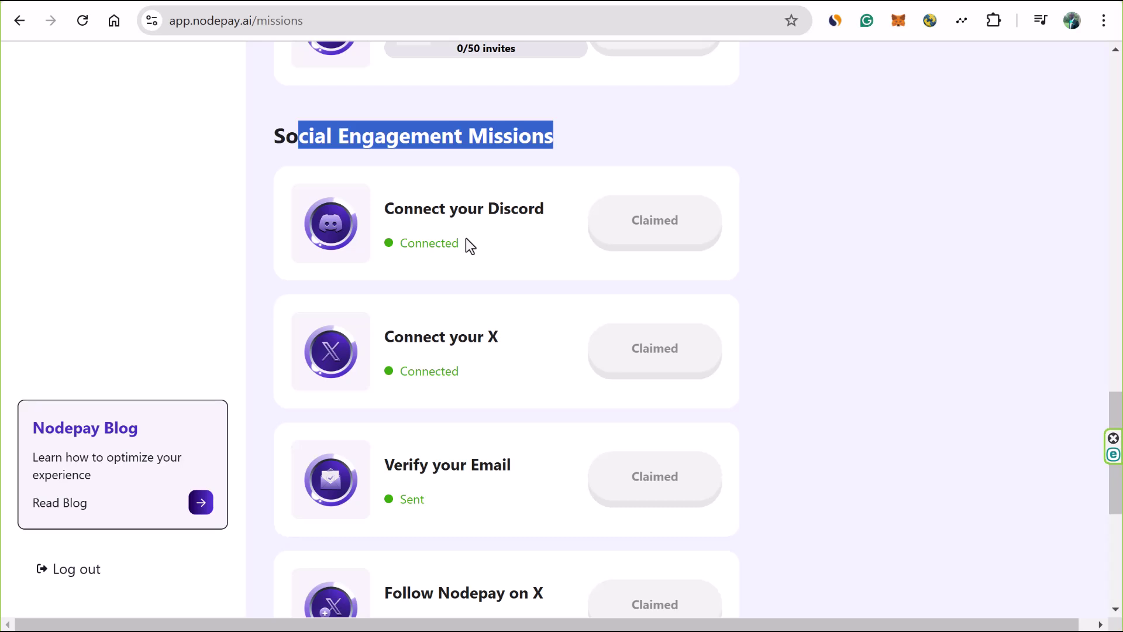
pyautogui.click(816, 270)
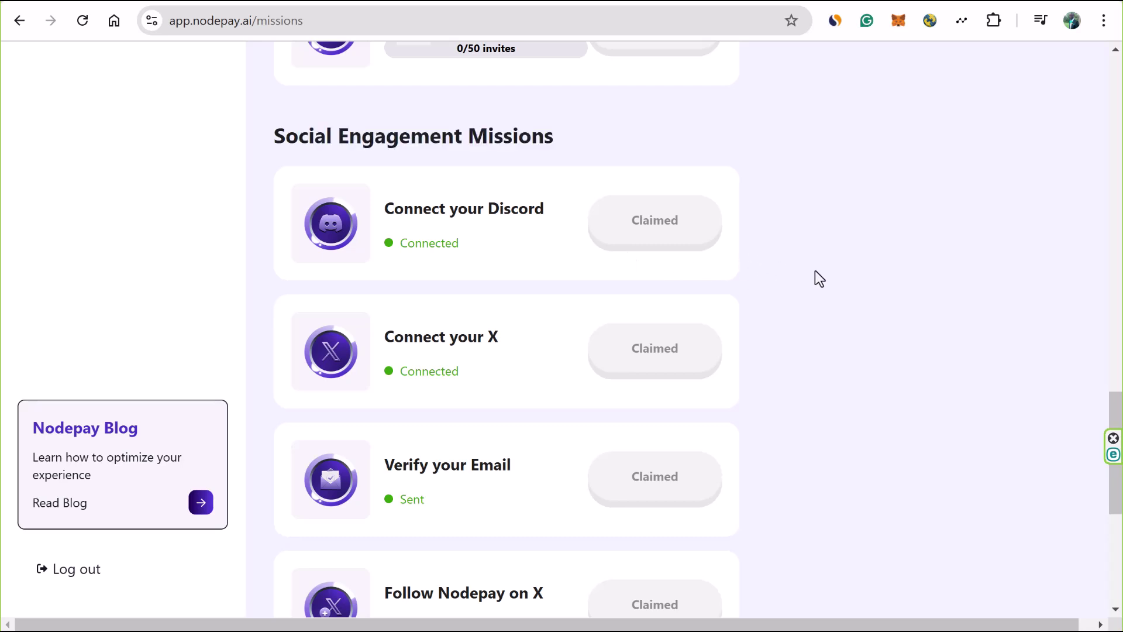
pyautogui.scroll(-2, 814, 278)
pyautogui.scroll(-1, 806, 279)
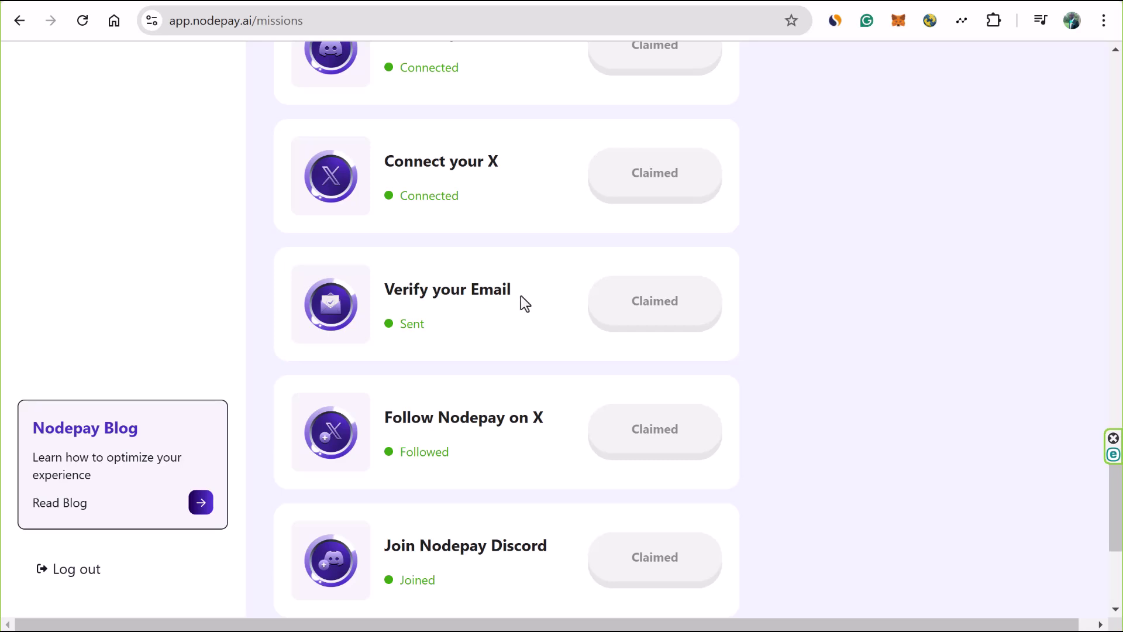
pyautogui.scroll(-3, 534, 301)
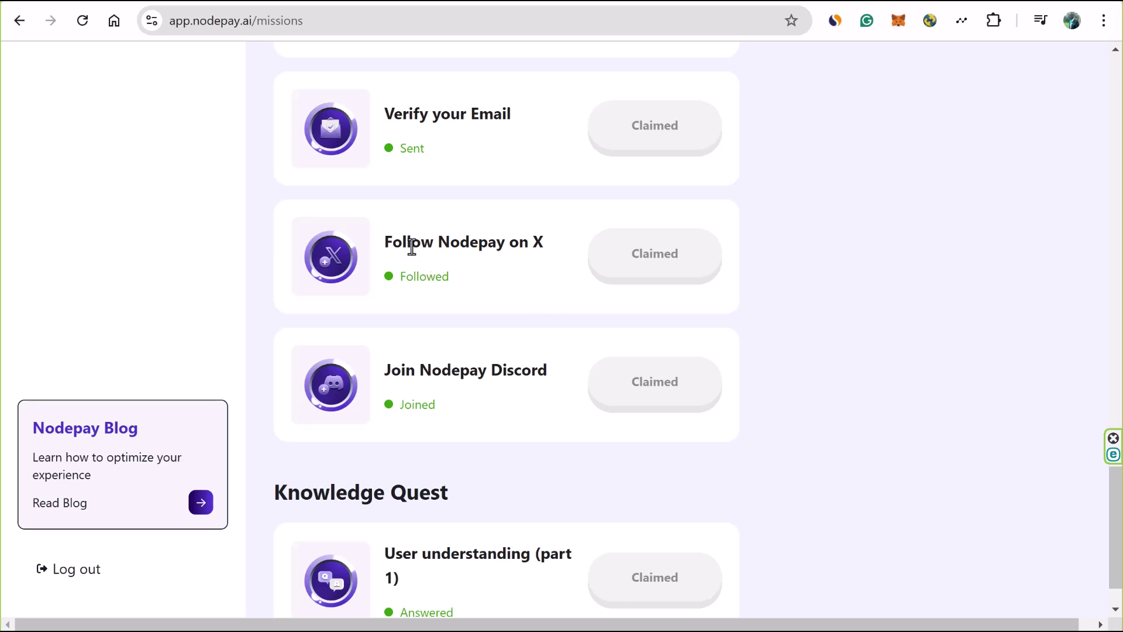
# - Highlight the 'Follow Nodepay on X' mission, view Knowledge Quest, then return to the 800 Total Earned
pyautogui.scroll(5, 413, 247)
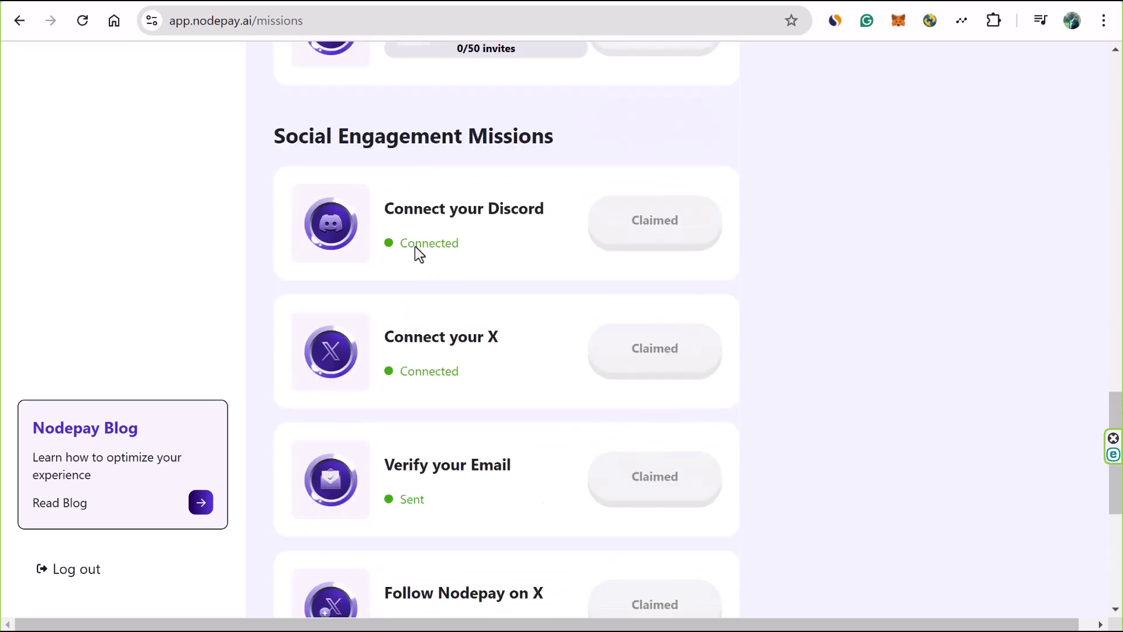
pyautogui.moveTo(446, 337); pyautogui.dragTo(499, 338)
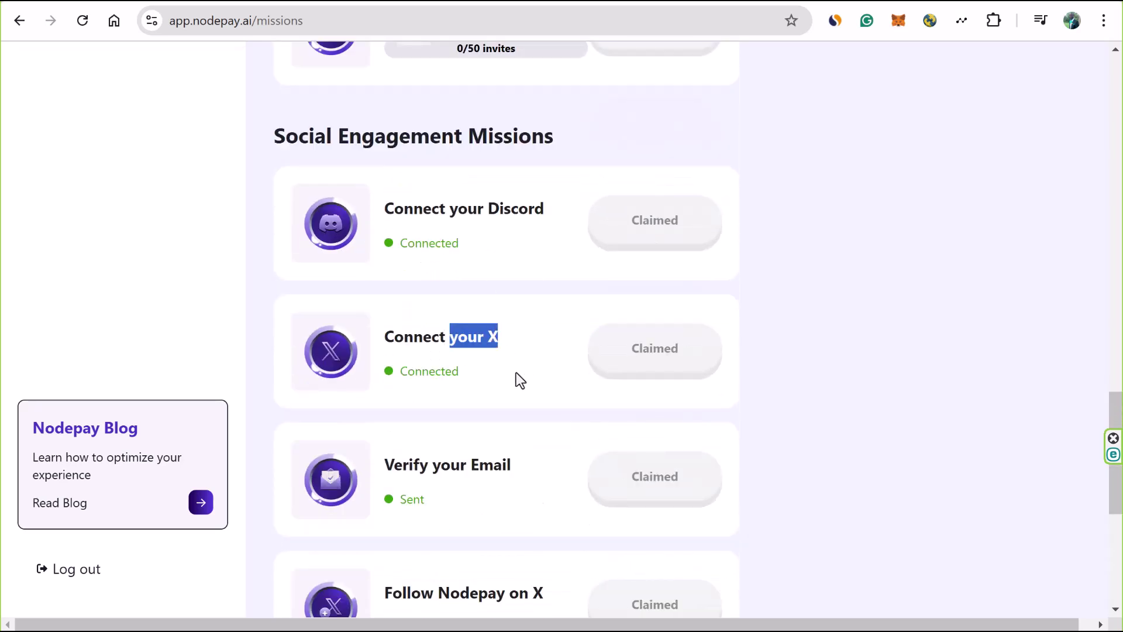
pyautogui.scroll(-5, 518, 375)
pyautogui.moveTo(438, 249); pyautogui.dragTo(508, 250)
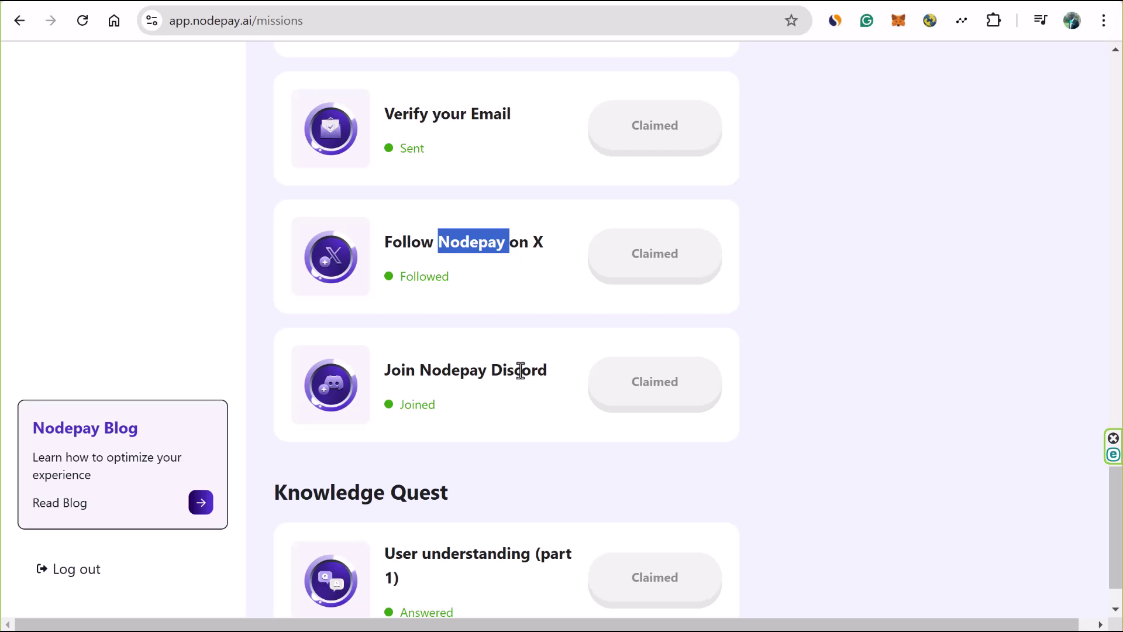
pyautogui.click(813, 391)
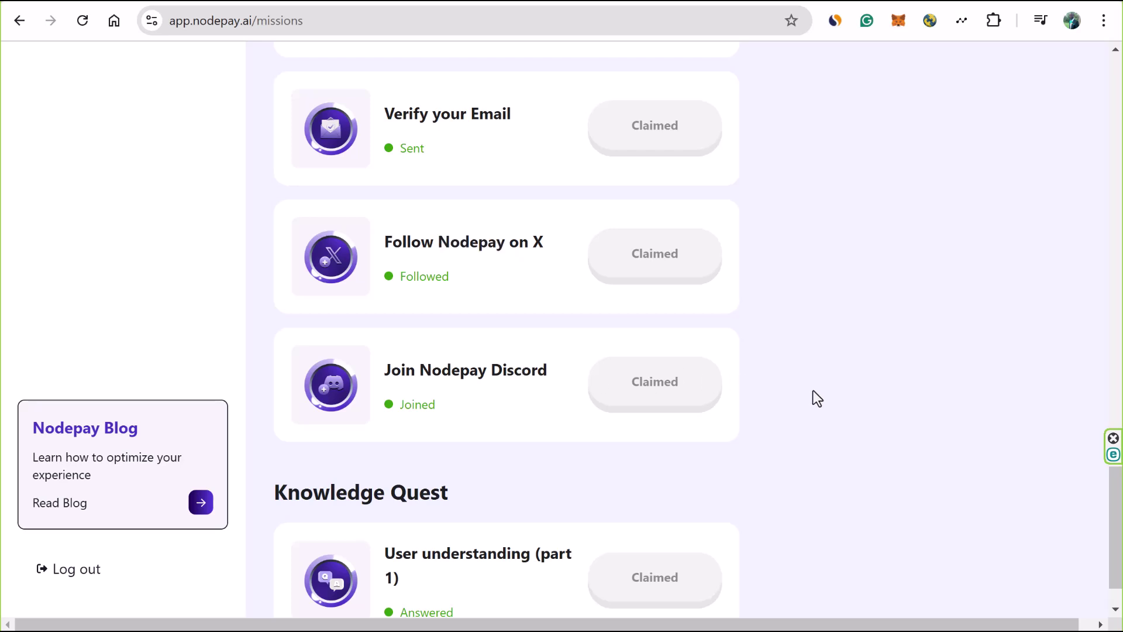
pyautogui.scroll(-1, 822, 384)
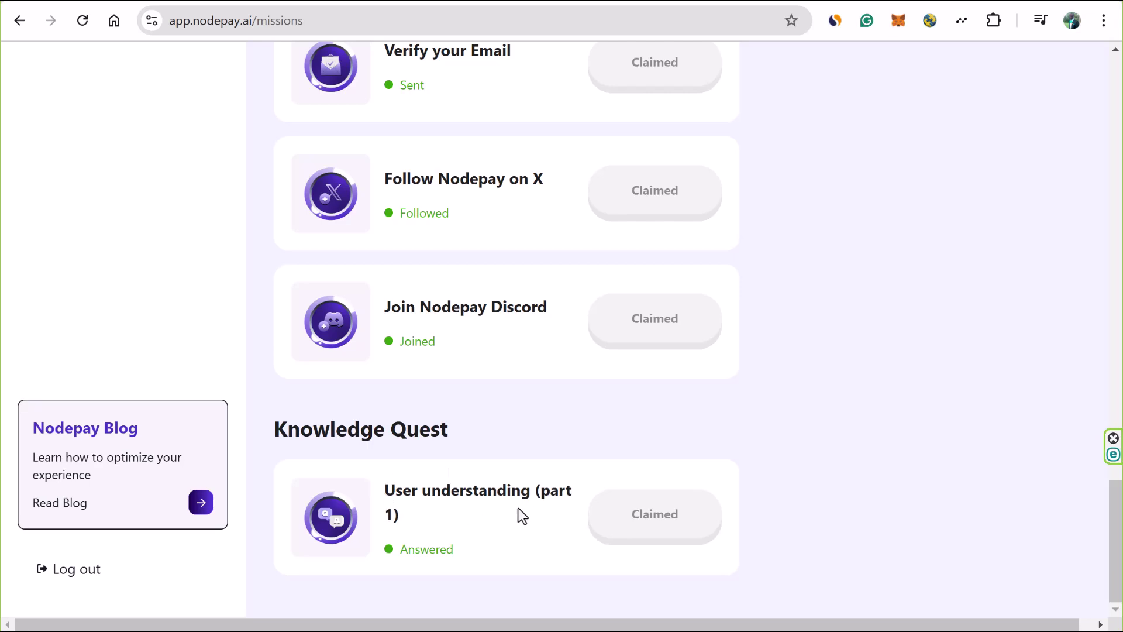
pyautogui.scroll(10, 168, 316)
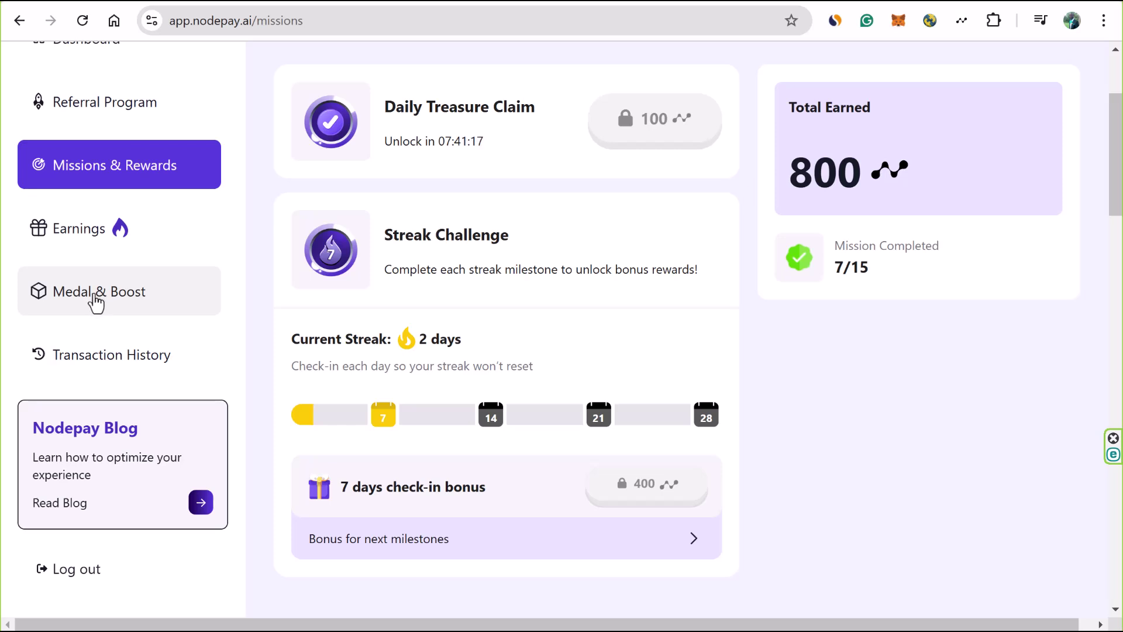
# - Review the Boost Campaign cards on the Medal & Boost page
pyautogui.click(95, 300)
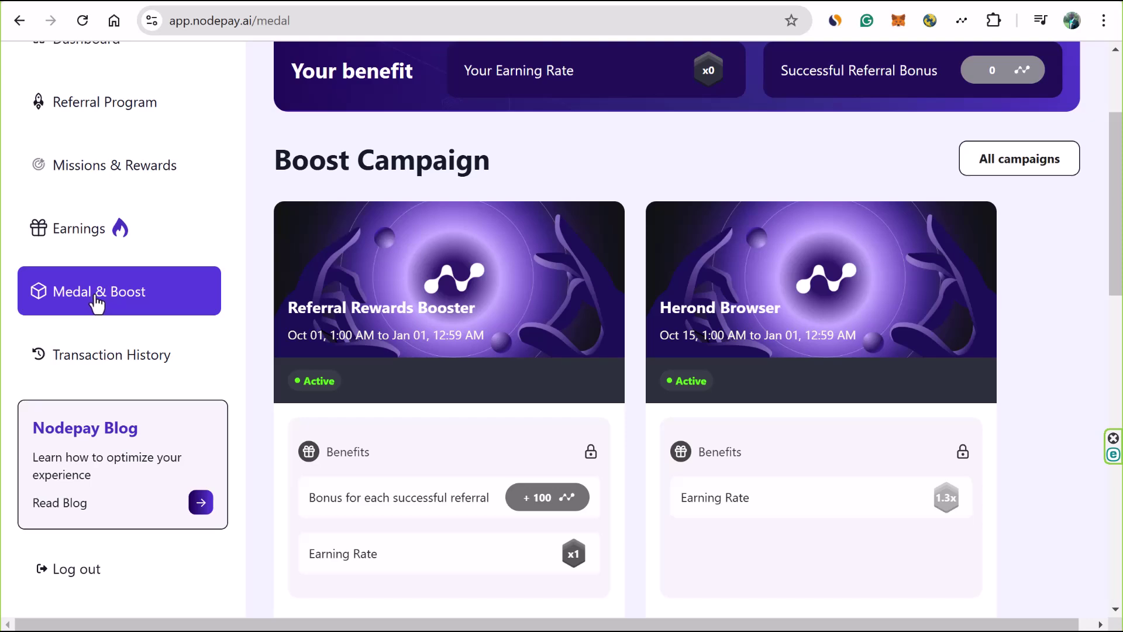
pyautogui.scroll(3, 102, 260)
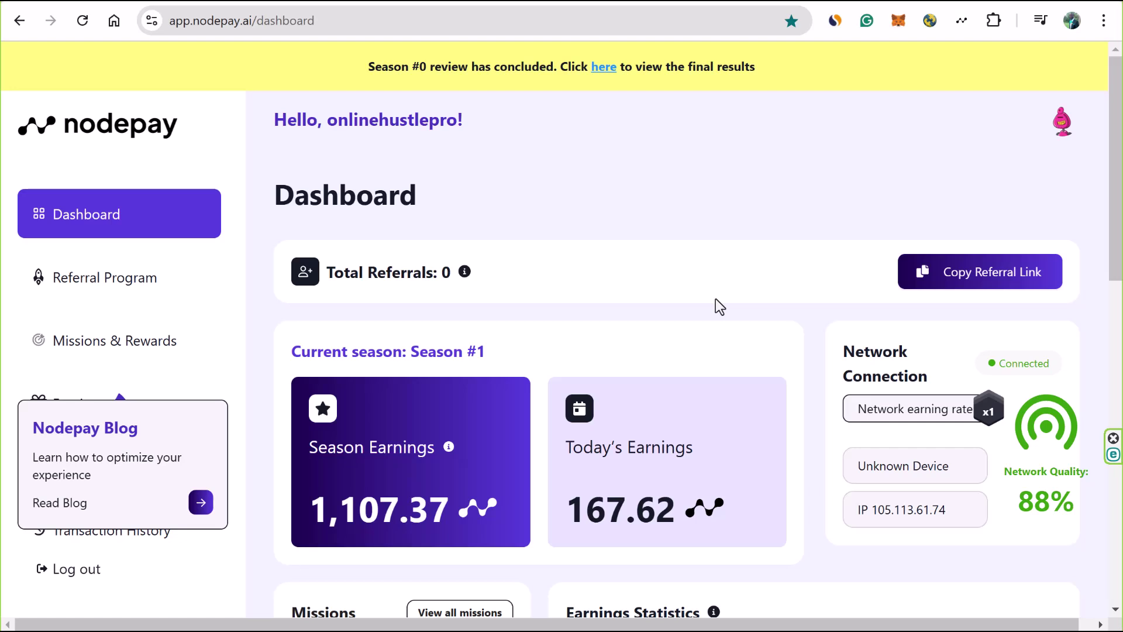
# - Highlight Today's Earnings, then show the Nodepay extension panel connected at 88% quality
pyautogui.scroll(-1, 774, 312)
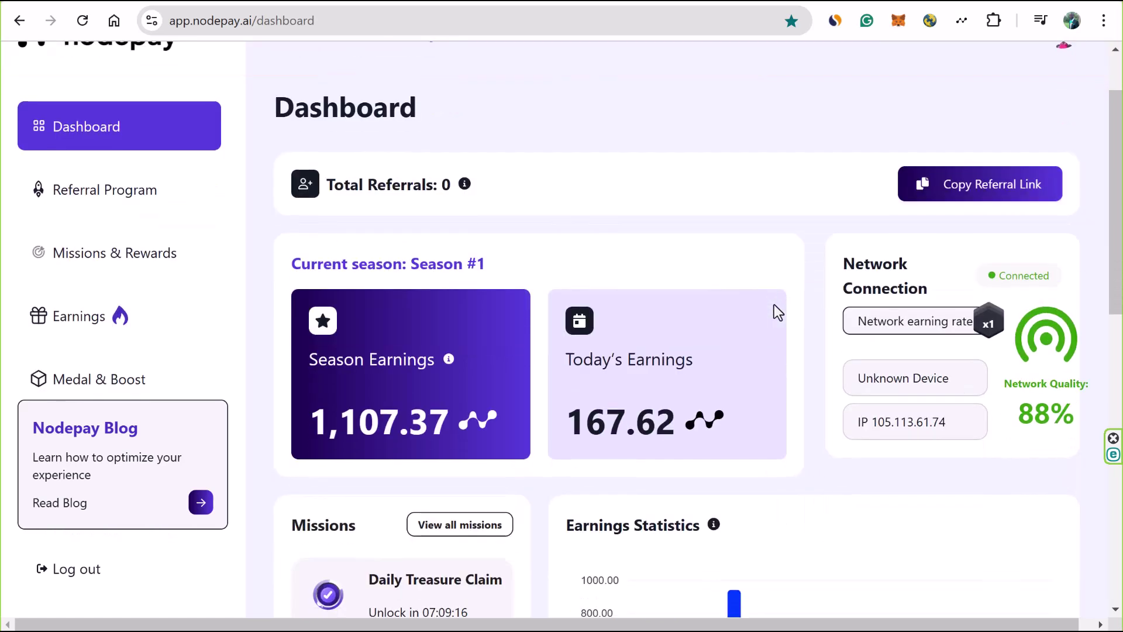
pyautogui.moveTo(582, 429); pyautogui.dragTo(631, 430)
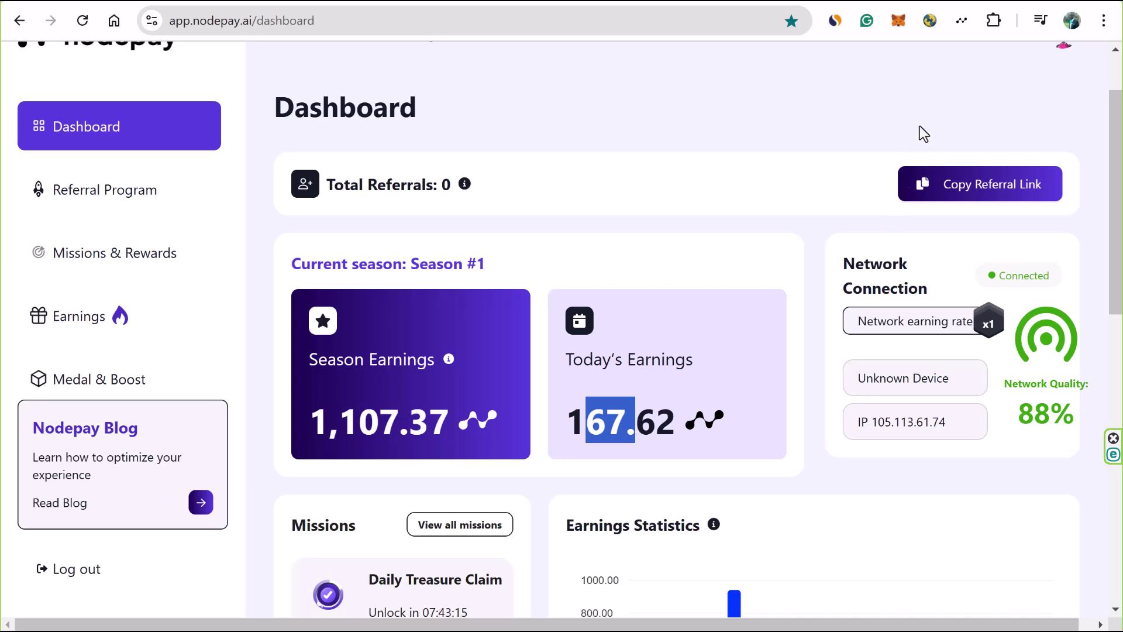
pyautogui.click(962, 22)
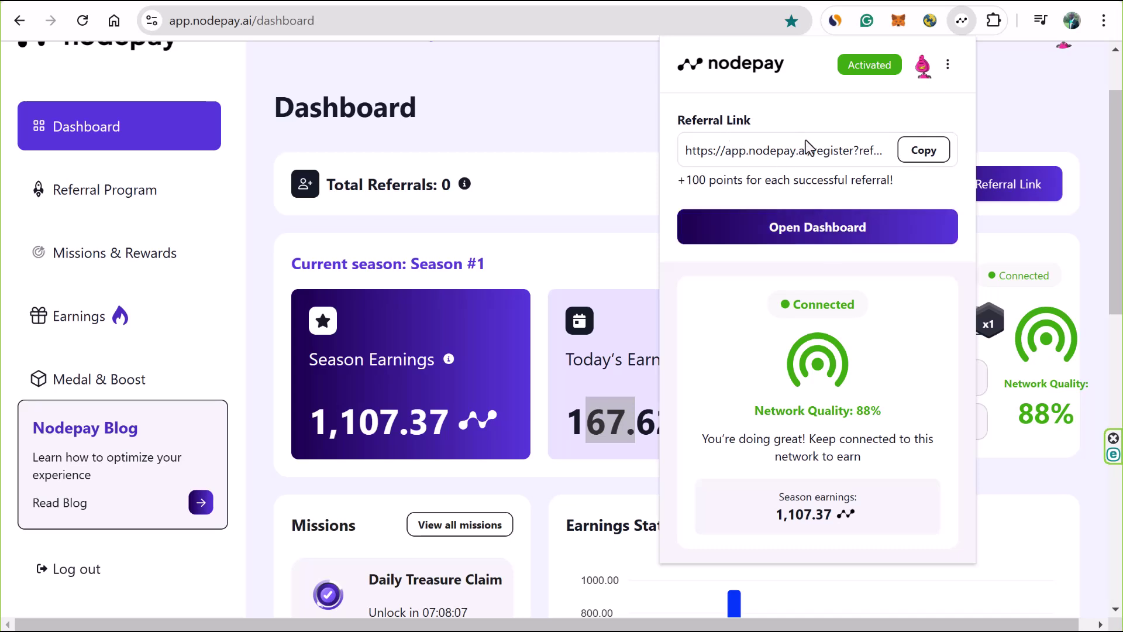
# - Dismiss the extension popup, leaving 167.62 today's earnings visible on the dashboard
pyautogui.click(564, 127)
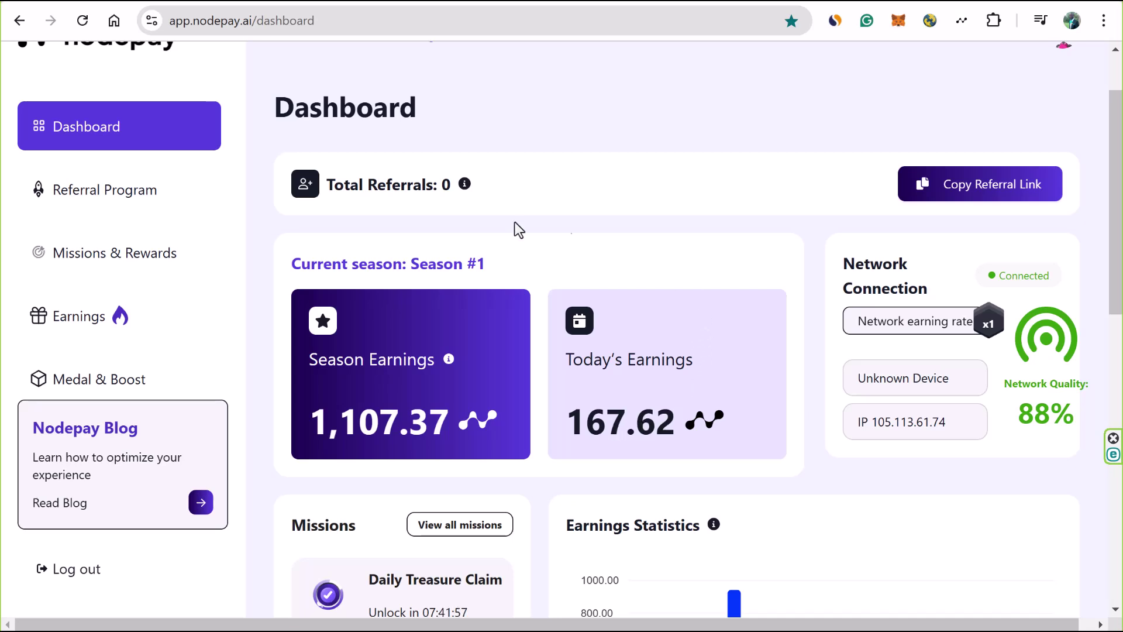
# - Reload the dashboard so it shows 1,107.37 season and 167.62 today's earnings
pyautogui.click(82, 20)
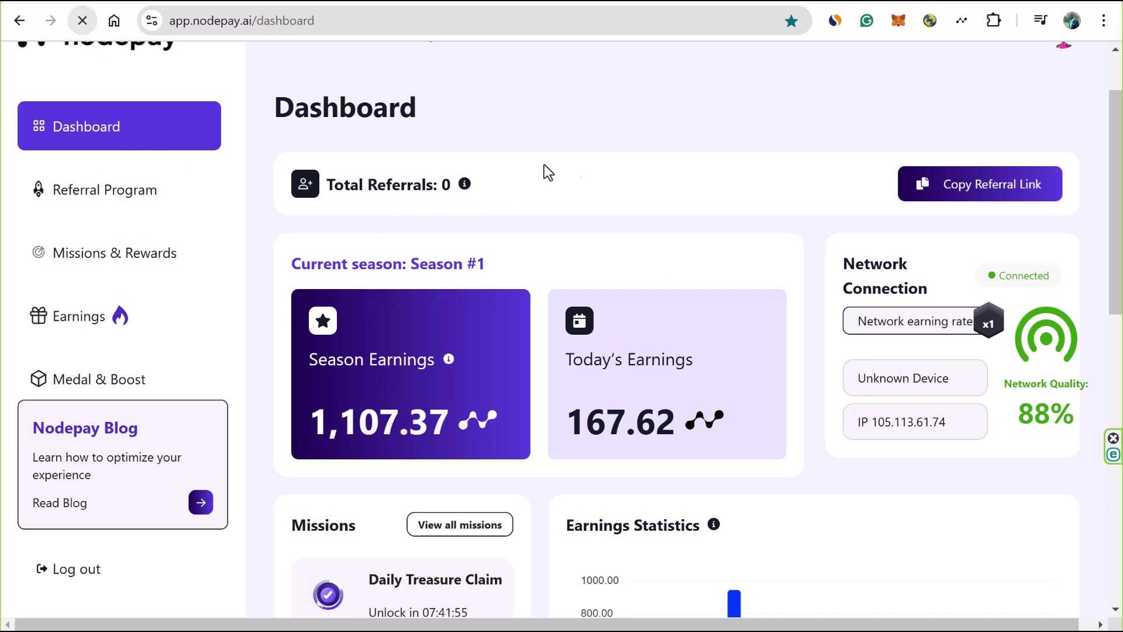